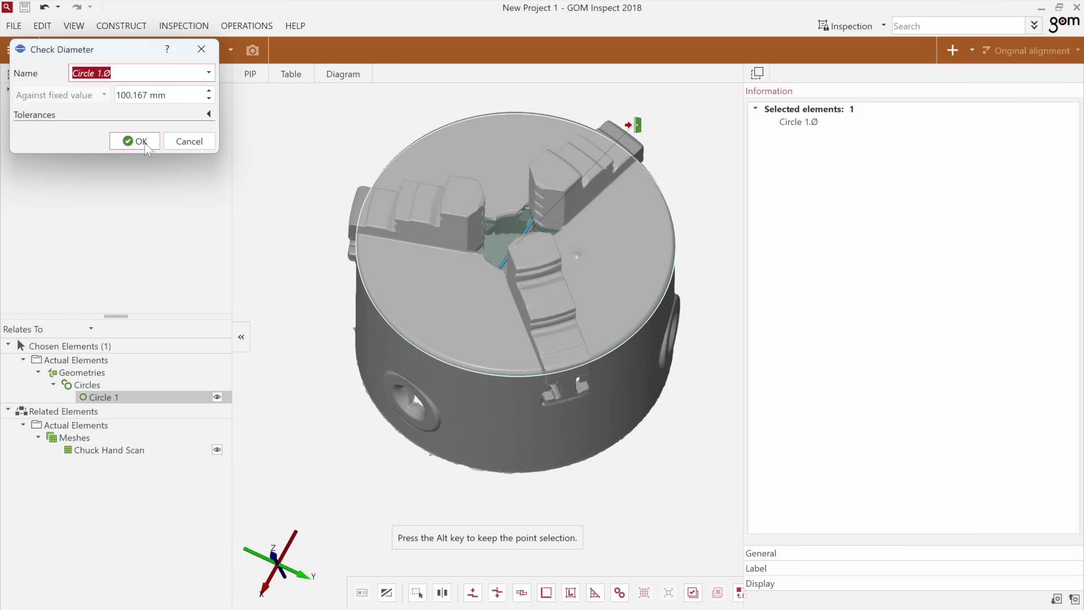
Continue the Cross Lines marker scan of the saw, capturing its blade guard and base
left_click(138, 140)
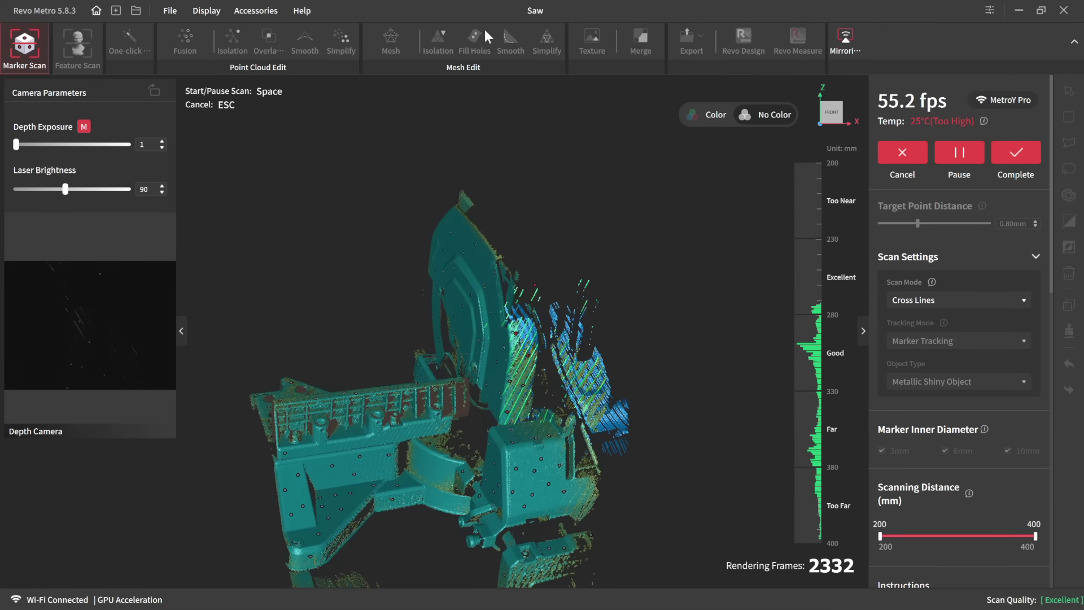
Pause the saw scan and orbit the scanned saw to check coverage on all sides
key("space")
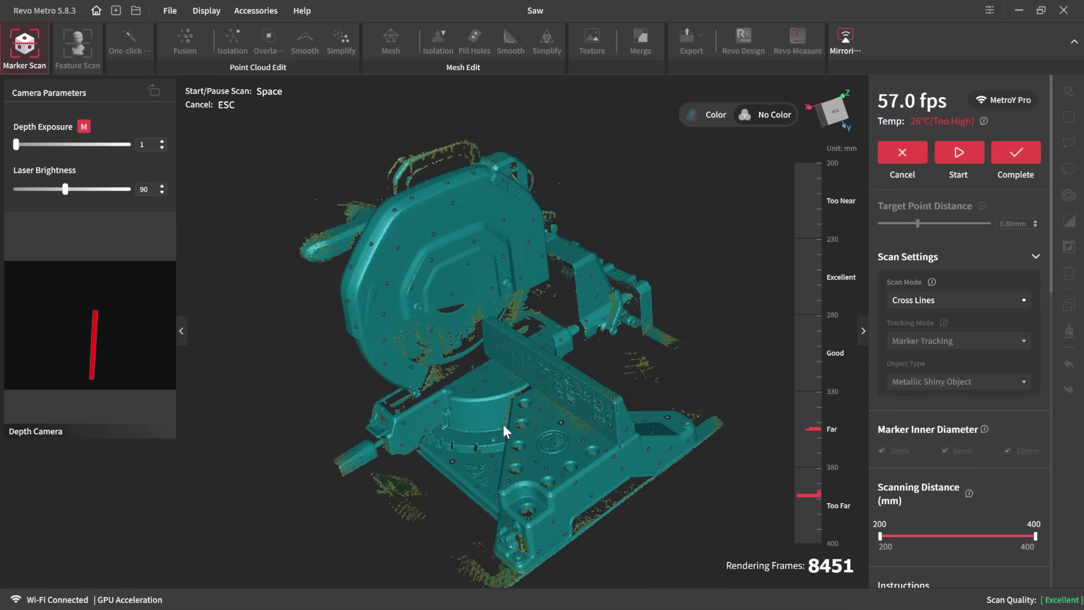
left_click_drag(503, 424, 419, 360)
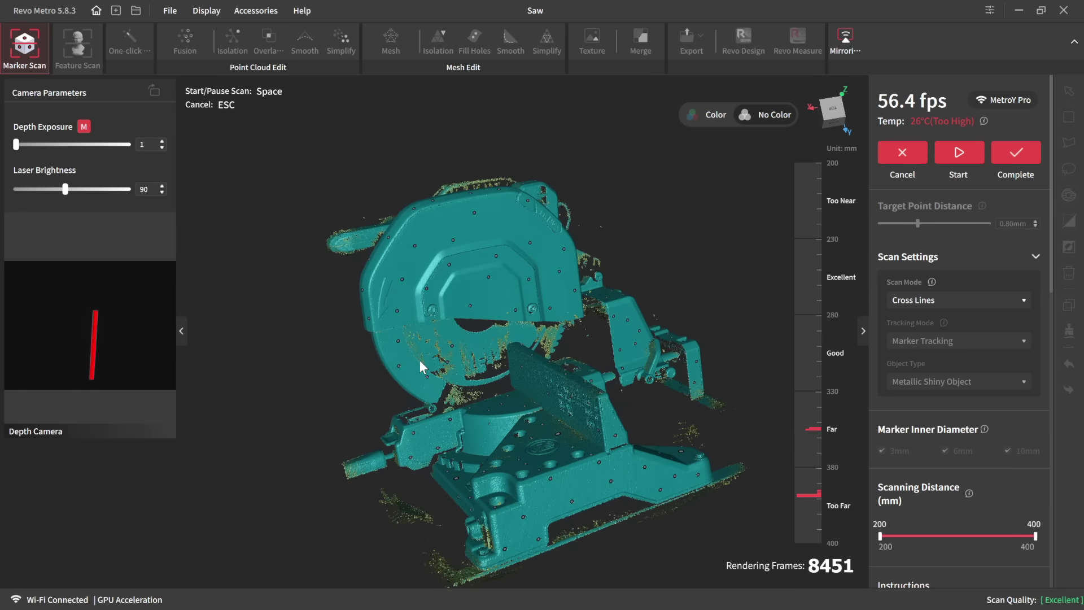
left_click_drag(613, 469, 417, 439)
left_click_drag(676, 346, 706, 402)
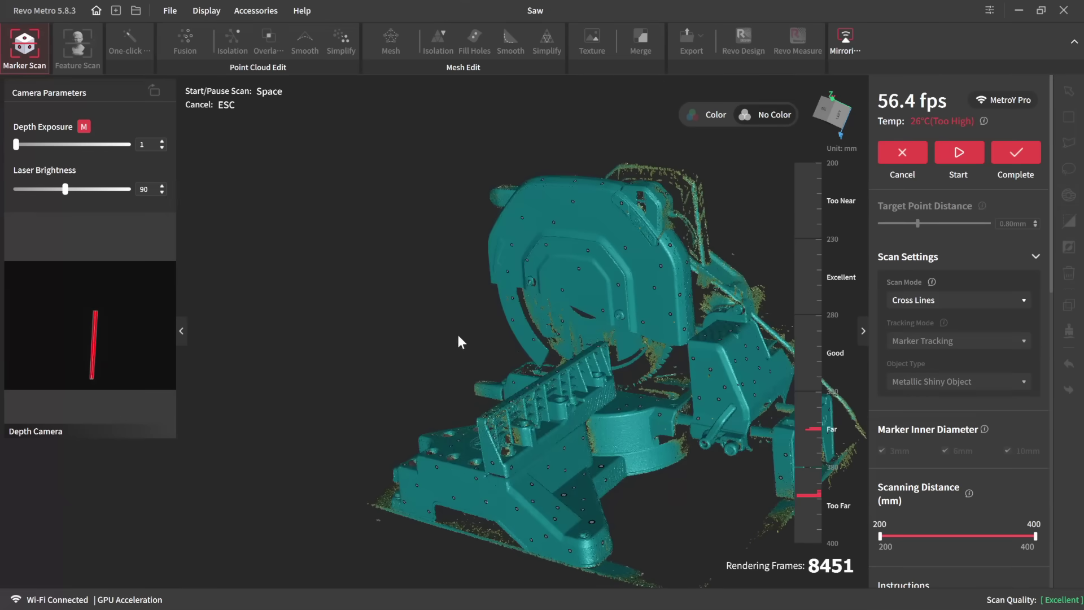
left_click_drag(458, 336, 421, 199)
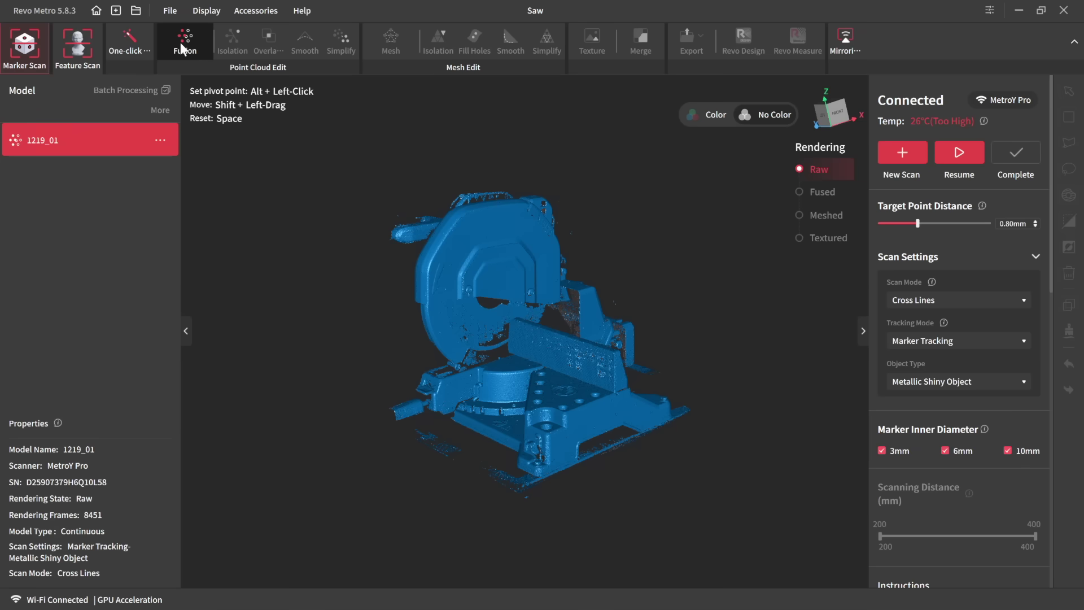
Fuse the saw scan at 0.45 mm point distance and inspect the fused cloud, including its base
left_click(182, 43)
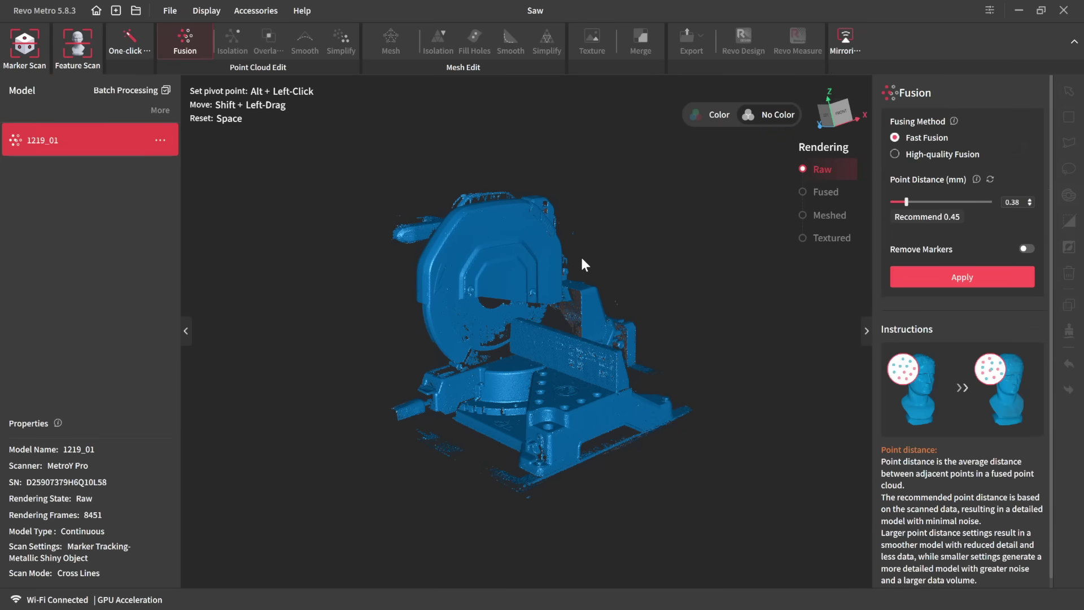
left_click_drag(712, 433, 319, 352)
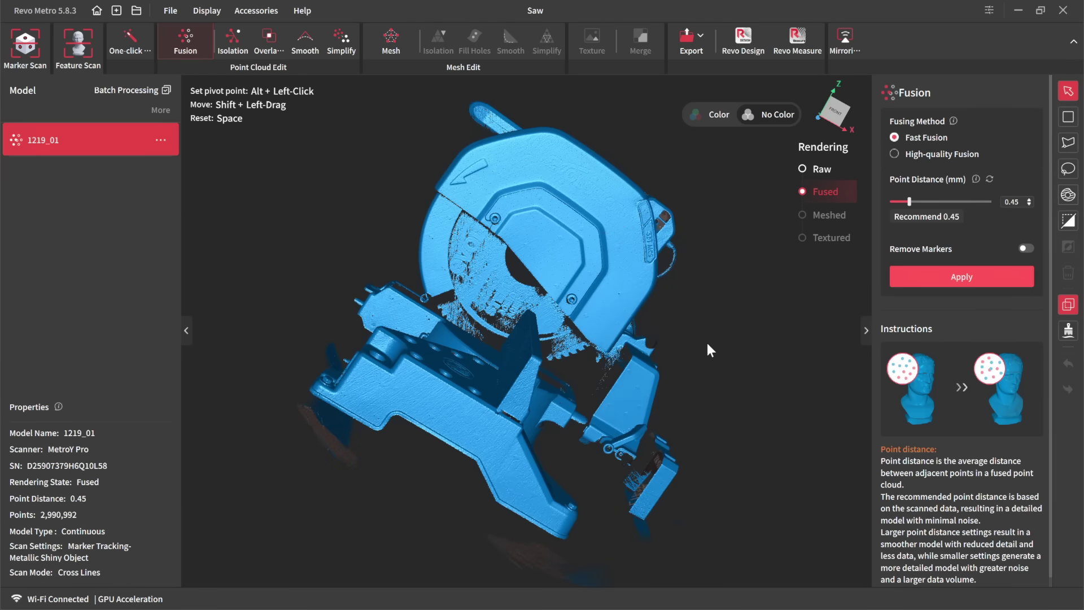
left_click_drag(708, 344, 346, 331)
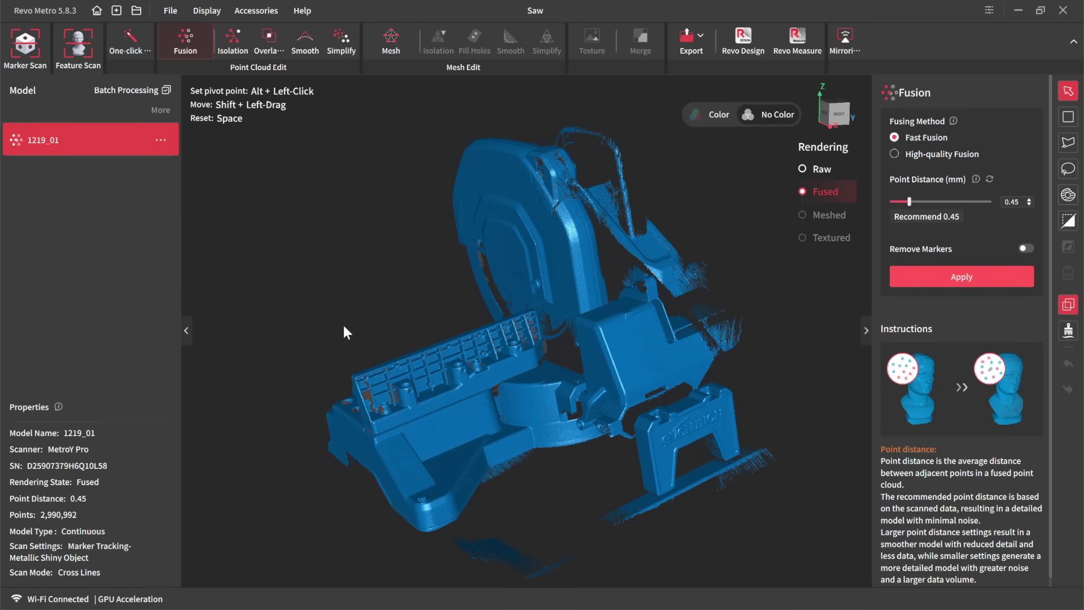
left_click_drag(344, 327, 503, 352)
scroll(473, 337, "up", 6)
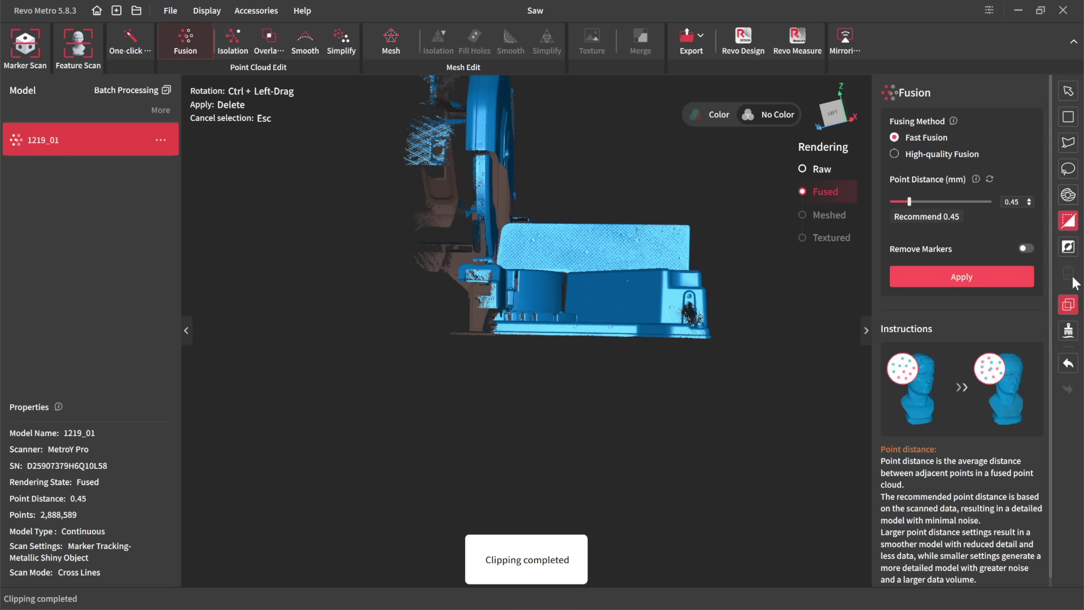
Build a high-quality mesh of the saw at quality 6.4 and orbit the finished mesh
left_click(270, 39)
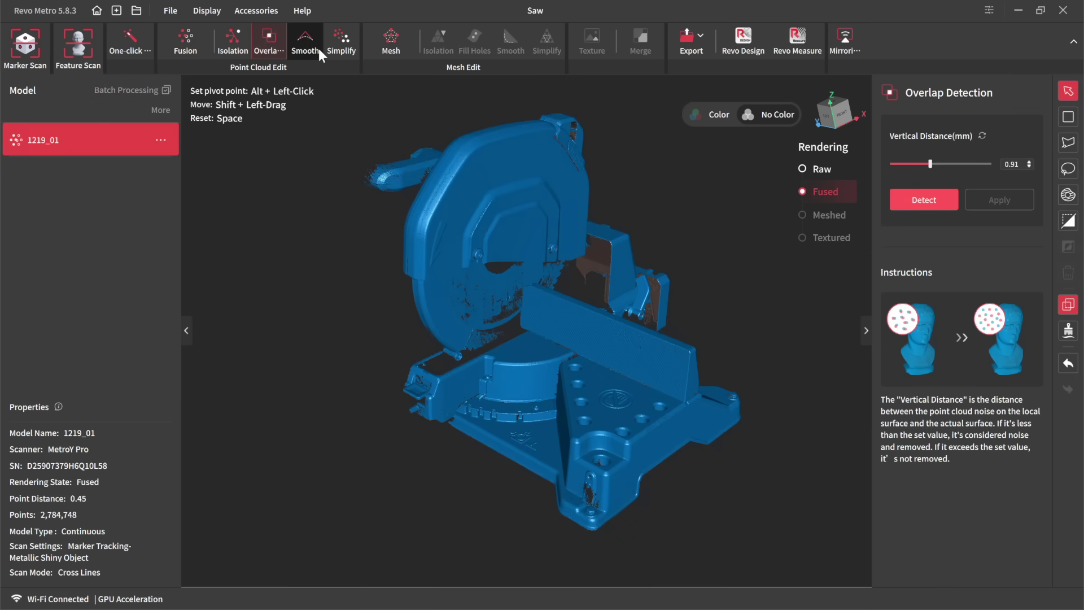
left_click(393, 39)
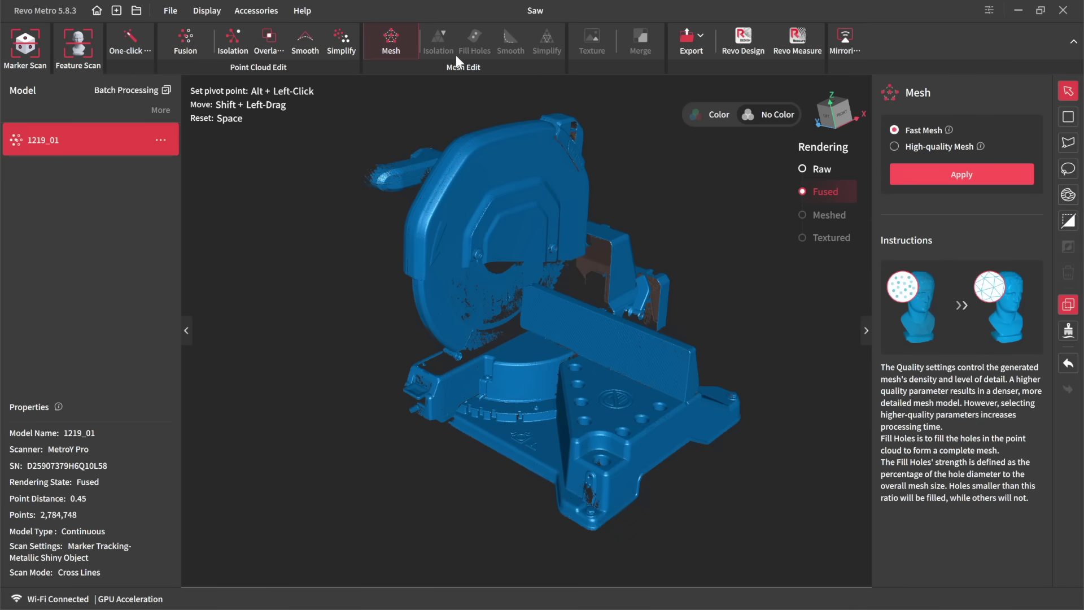
left_click(903, 146)
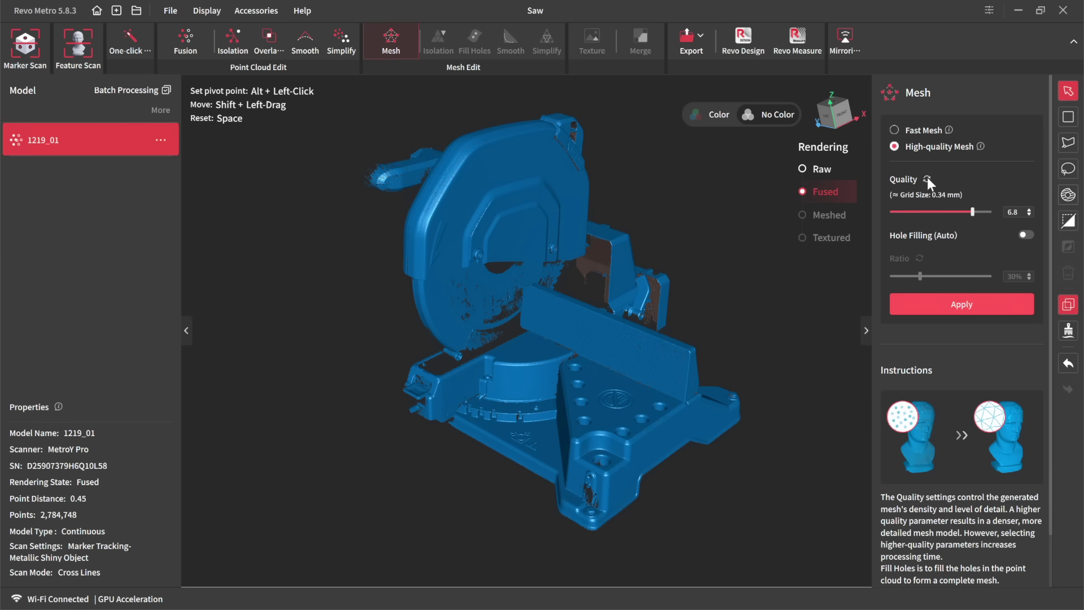
left_click(927, 179)
left_click(961, 302)
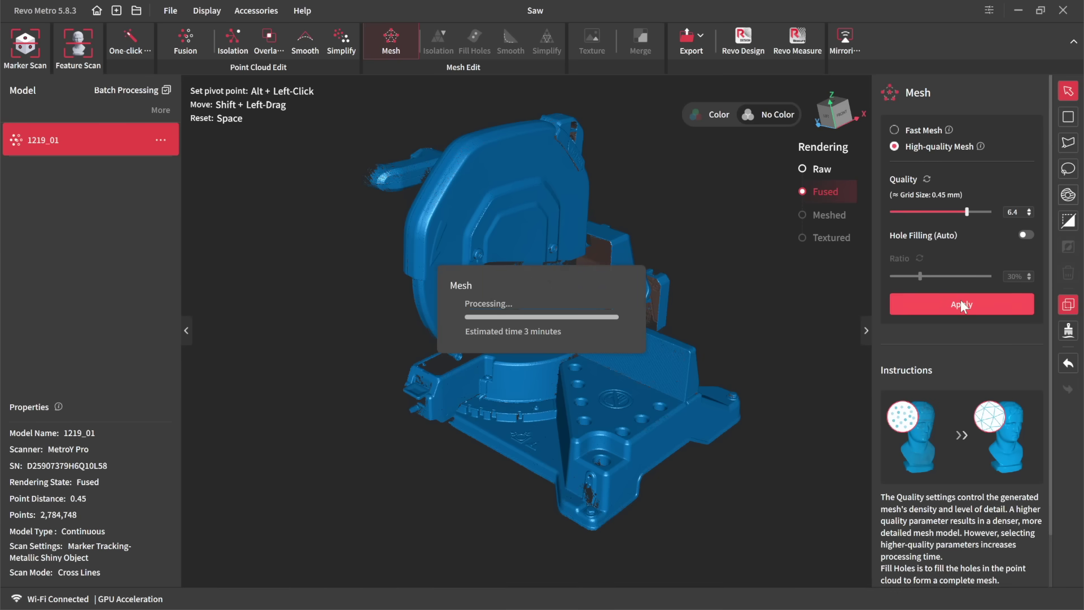
left_click_drag(644, 327, 651, 289)
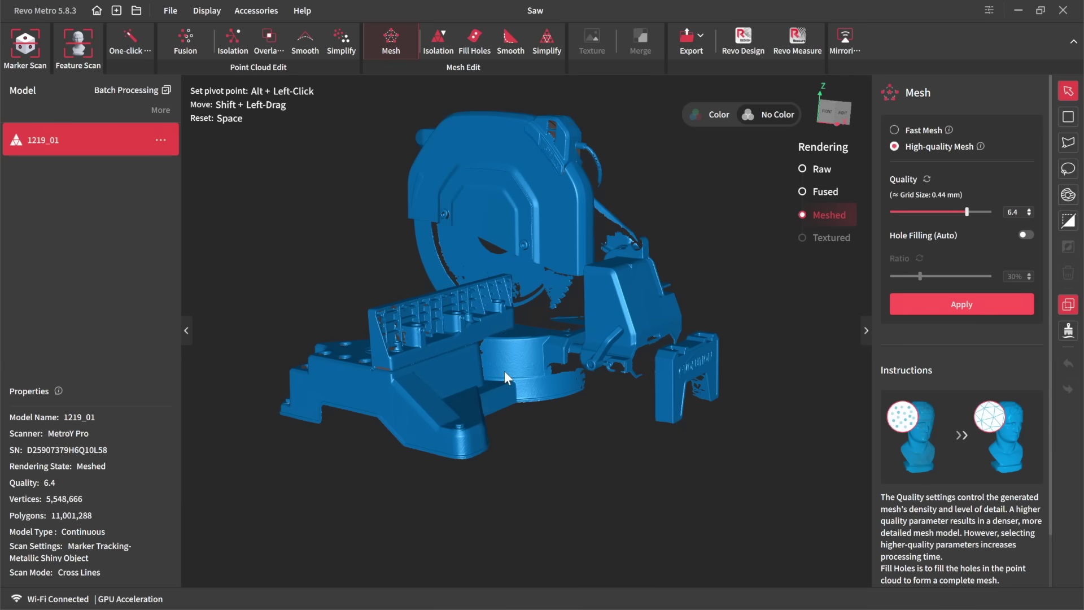
Orbit the saw mesh to view it from the front
left_click_drag(504, 371, 744, 385)
left_click_drag(513, 412, 590, 221)
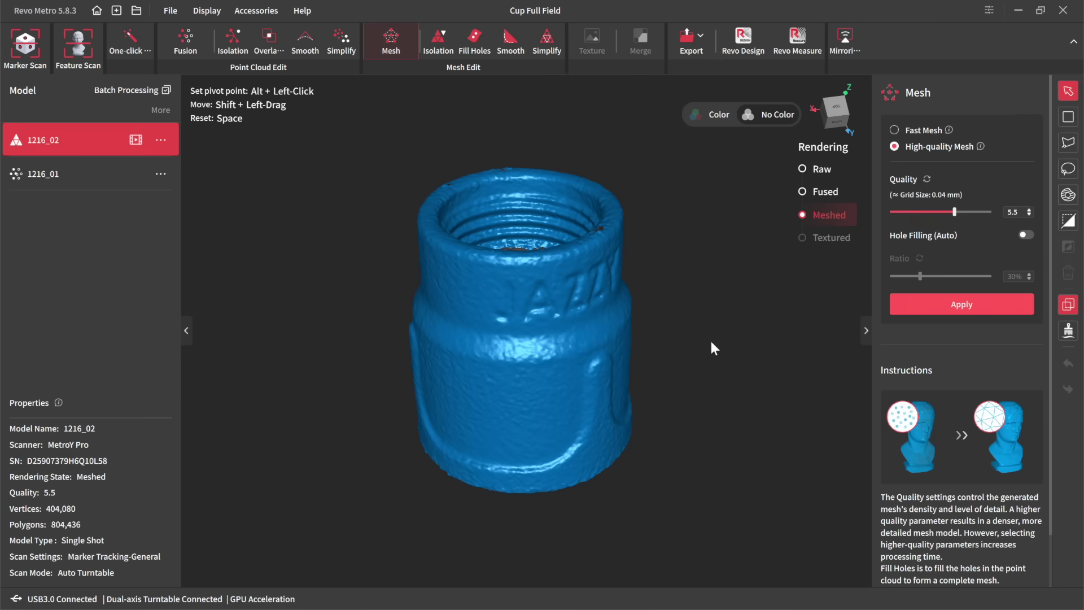
left_click_drag(689, 337, 692, 411)
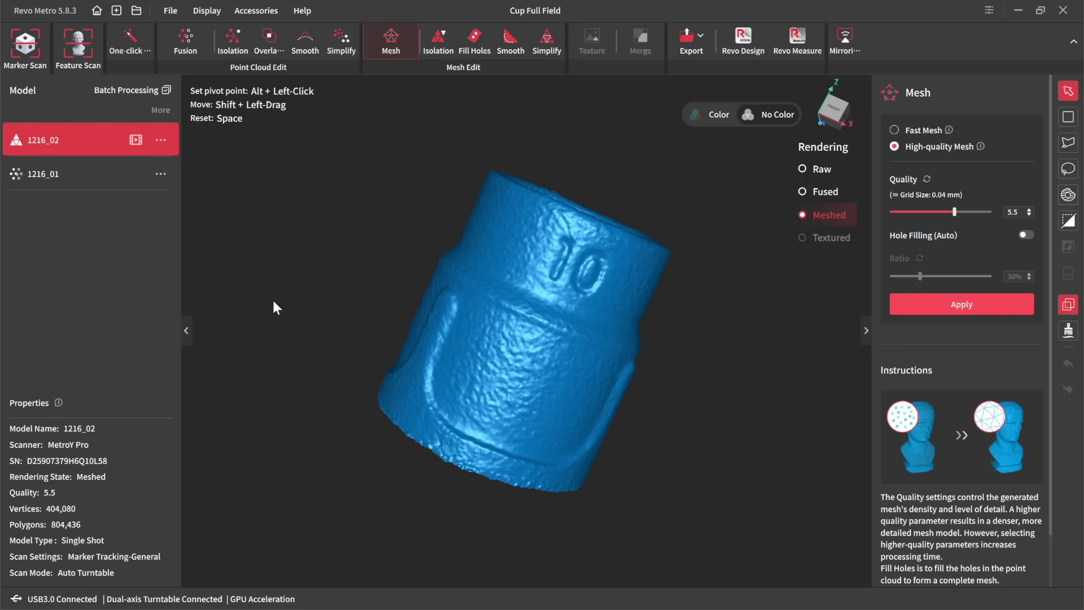
left_click_drag(272, 297, 913, 394)
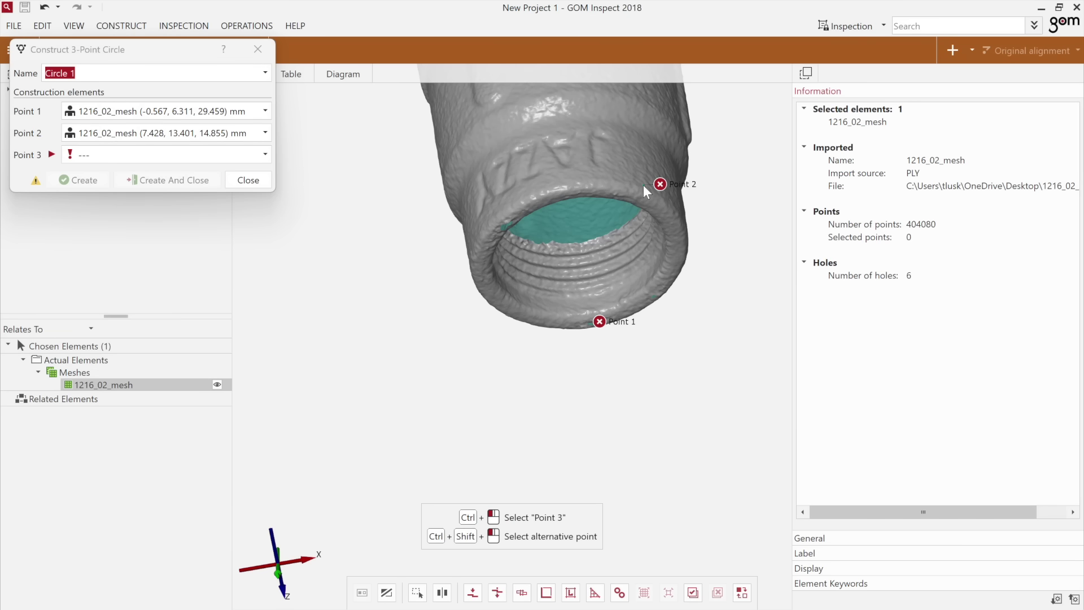
Pick the third rim point to complete the 3-point circle on the coupling
left_click(471, 248, "ctrl")
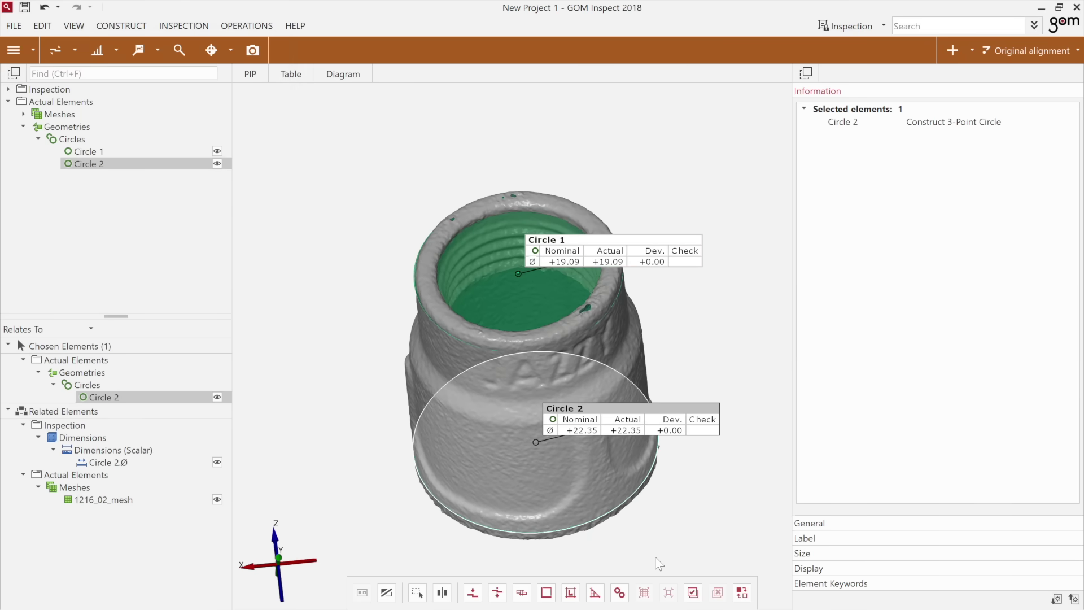
scroll(659, 563, "up", 2)
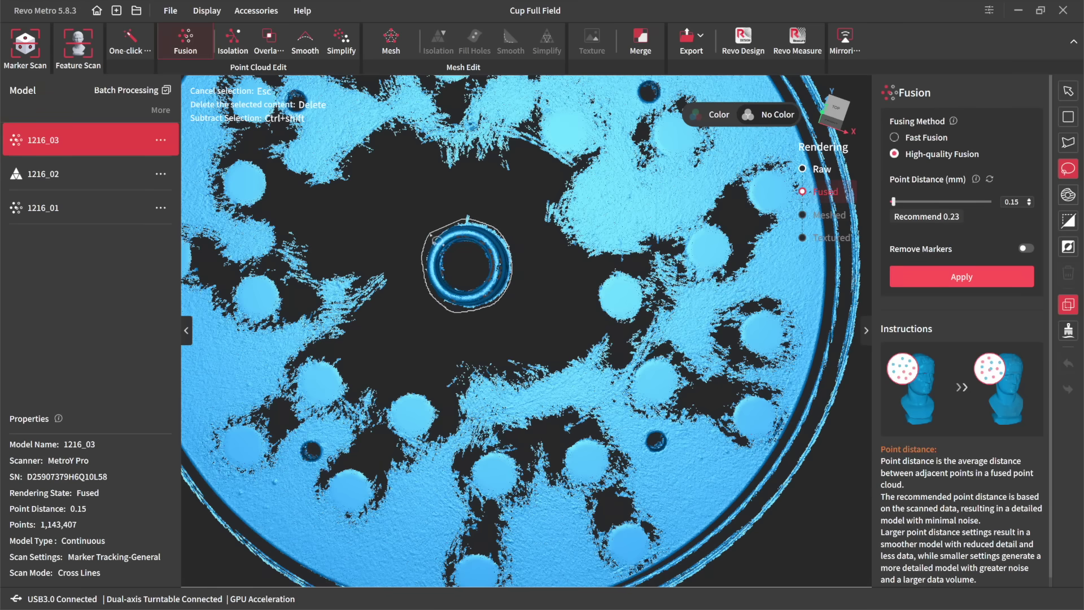
Select the coupling, invert the selection, and delete the surrounding turntable points
left_click_drag(431, 234, 431, 235)
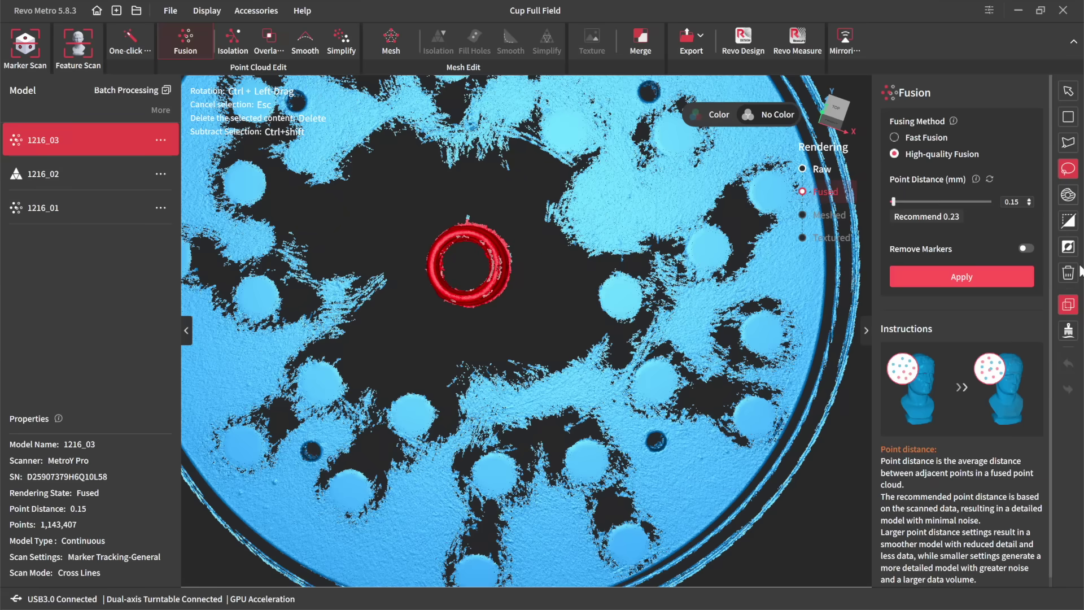
left_click(1072, 251)
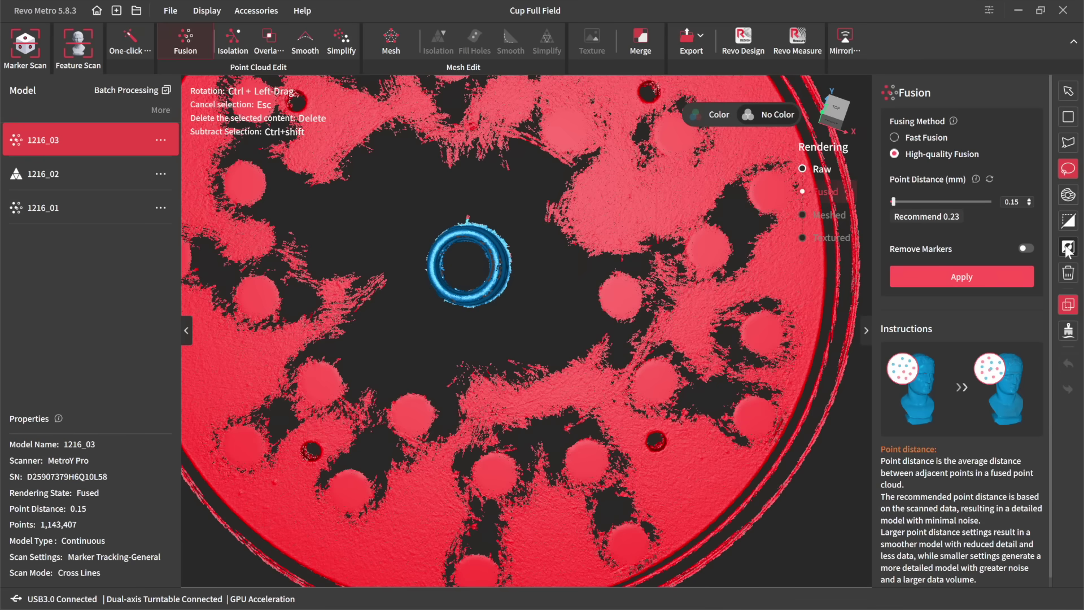
left_click(1073, 276)
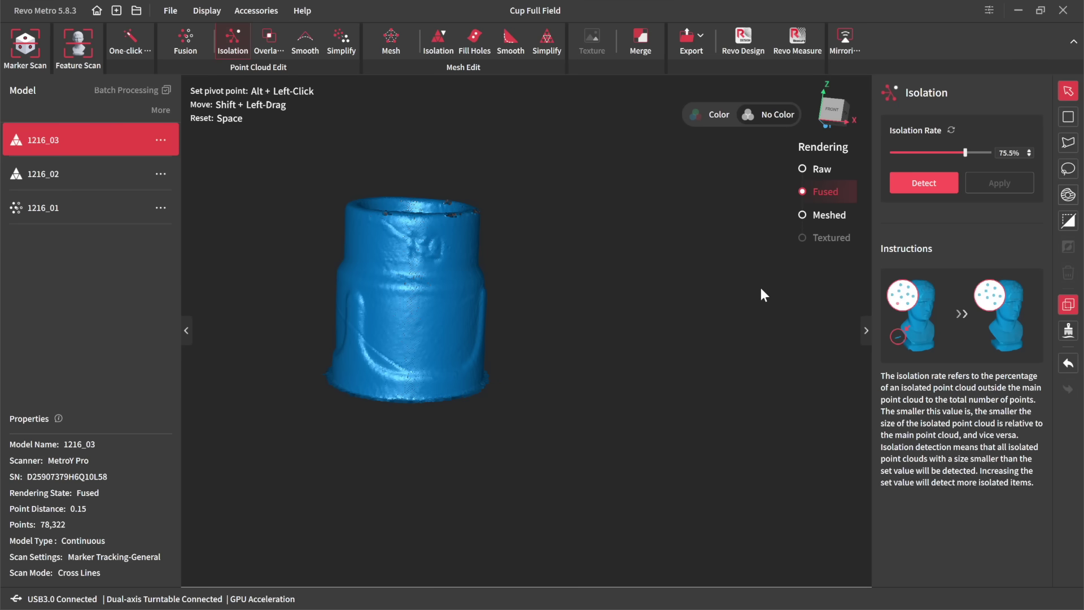
Inspect the cleaned coupling's top and interior, then mesh it at high quality 4.4
left_click_drag(402, 344, 789, 331)
left_click_drag(419, 293, 305, 386)
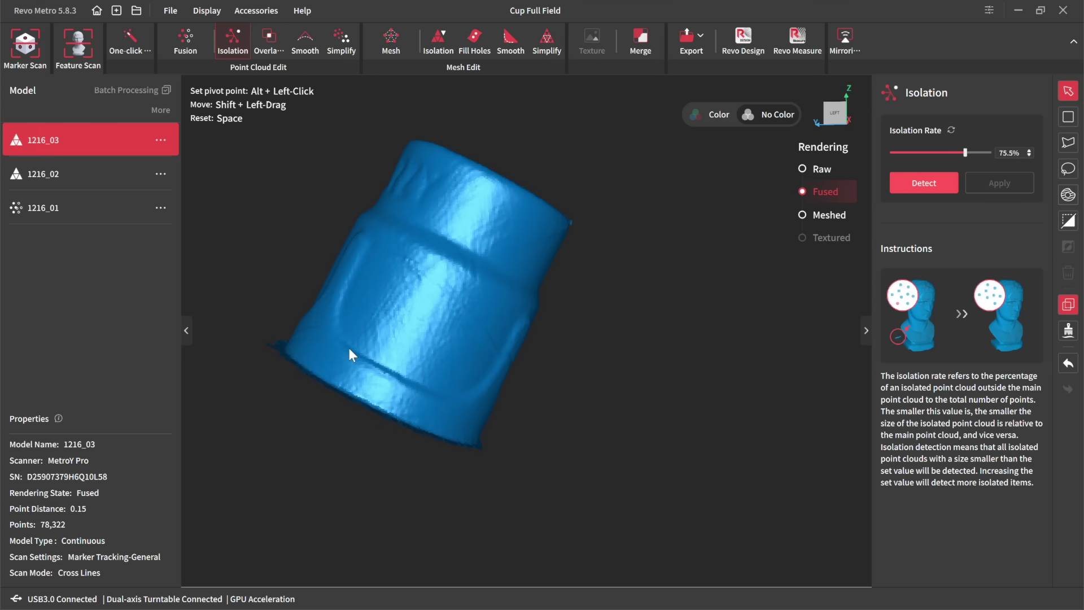
left_click_drag(349, 348, 595, 402)
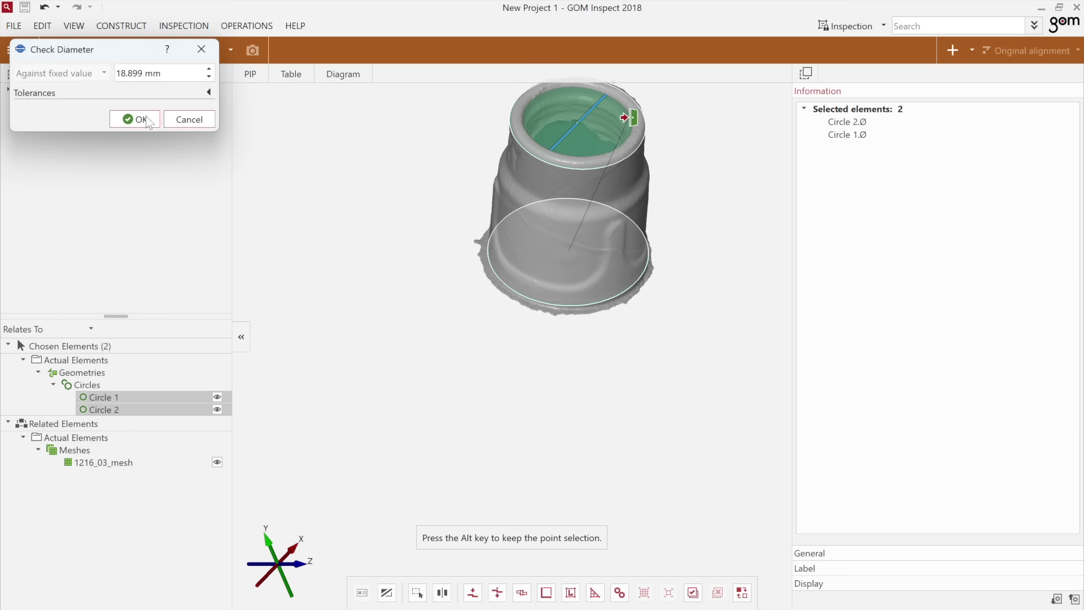
left_click(137, 120)
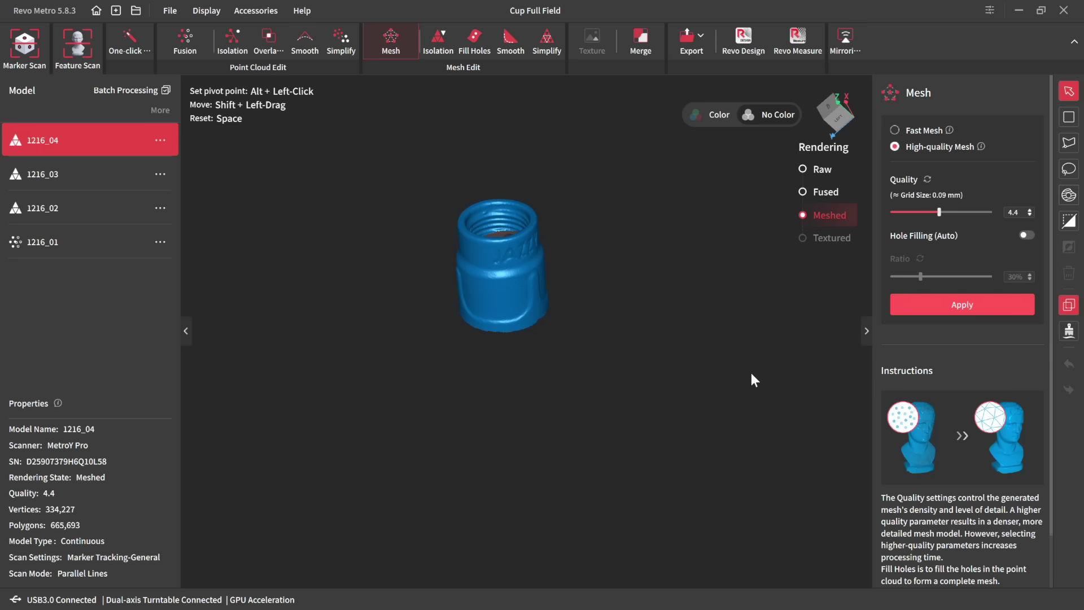
left_click_drag(591, 226, 612, 175)
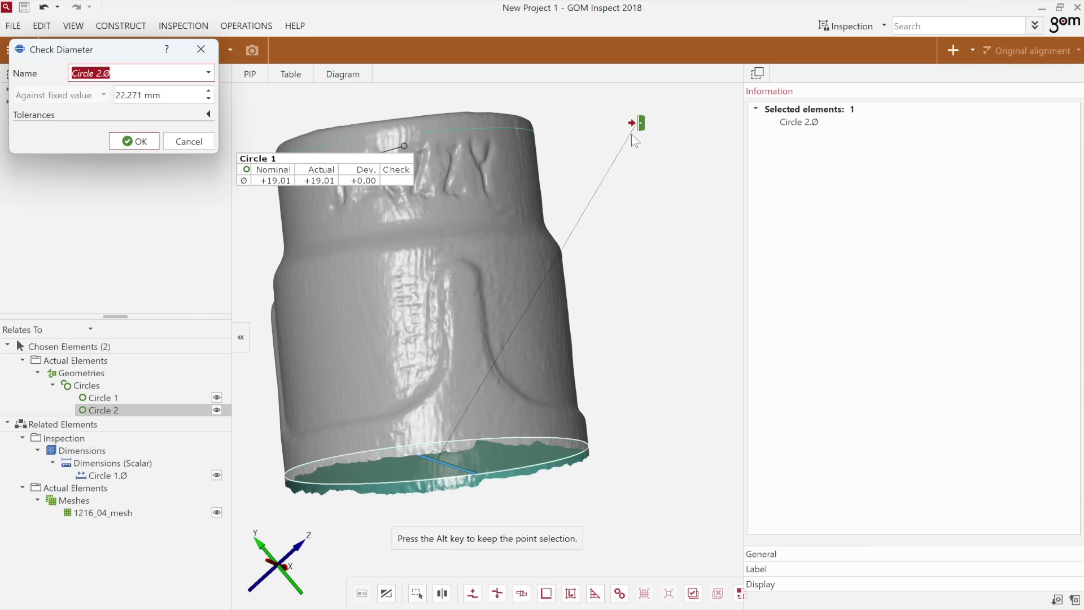
Confirm the diameter check on Circle 2, creating its 22.27 mm inspection label
left_click(138, 142)
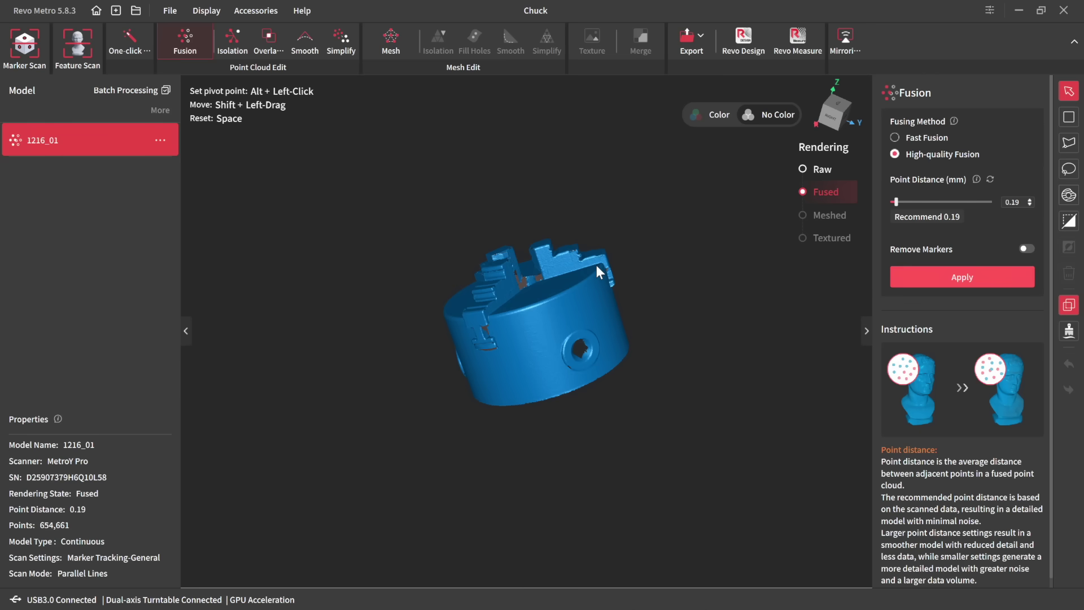
Orbit the fused chuck point cloud from above and side-on to check its coverage
left_click_drag(599, 273, 426, 443)
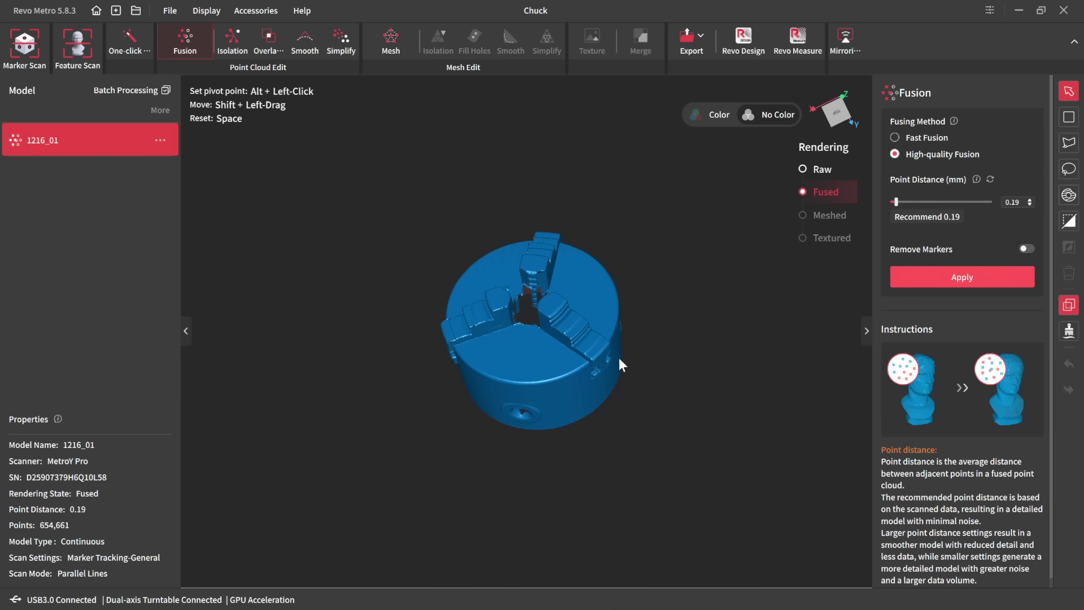
left_click_drag(619, 362, 470, 290)
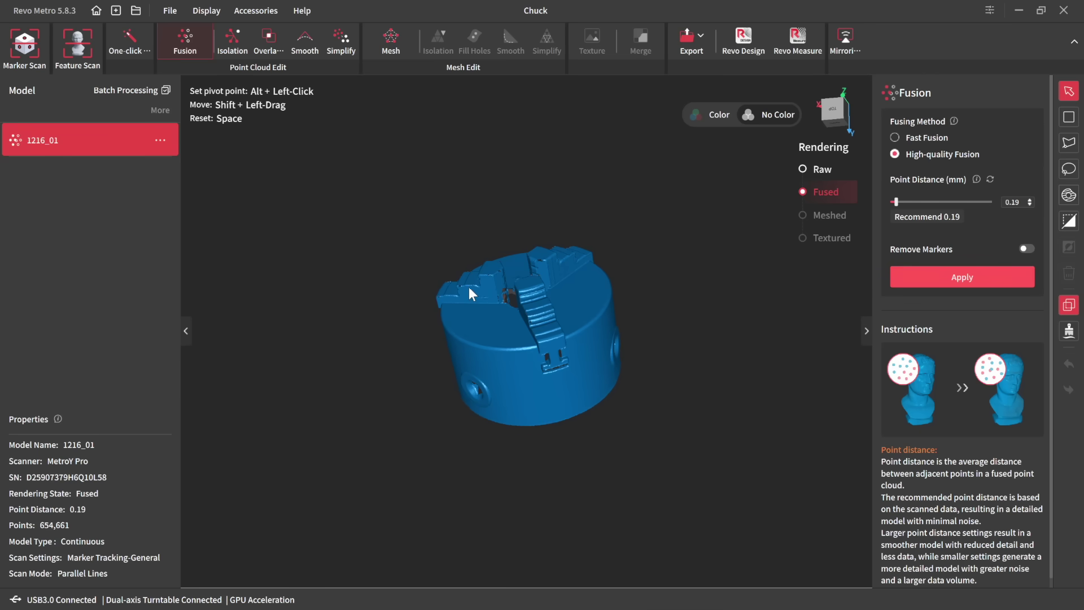
left_click_drag(631, 340, 631, 271)
left_click_drag(486, 322, 677, 368)
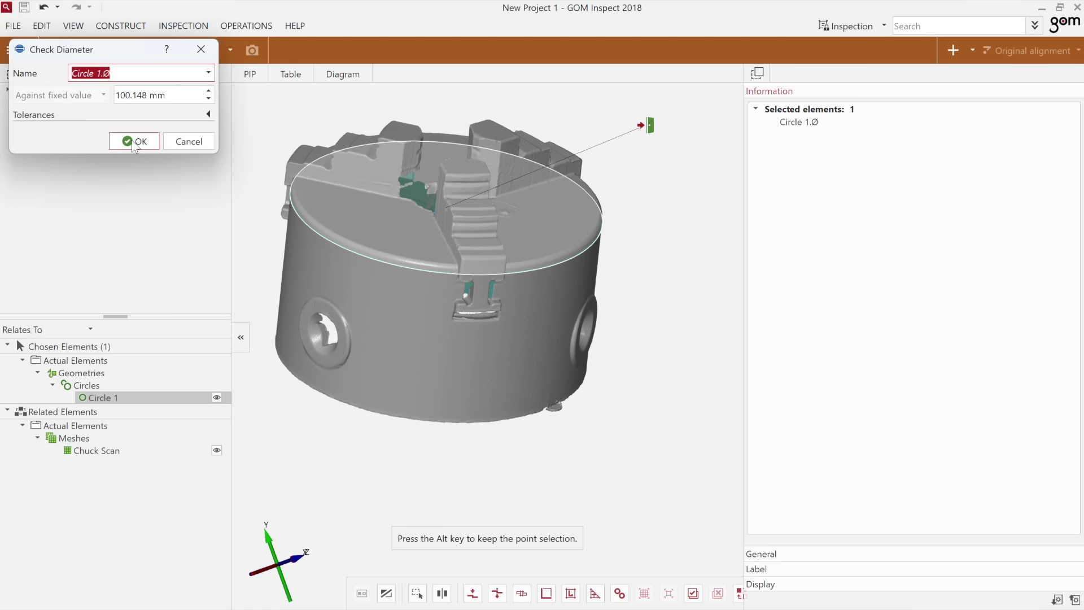
Confirm the Circle 1 diameter check across the chuck's top face, reading 100.15 mm
left_click(135, 144)
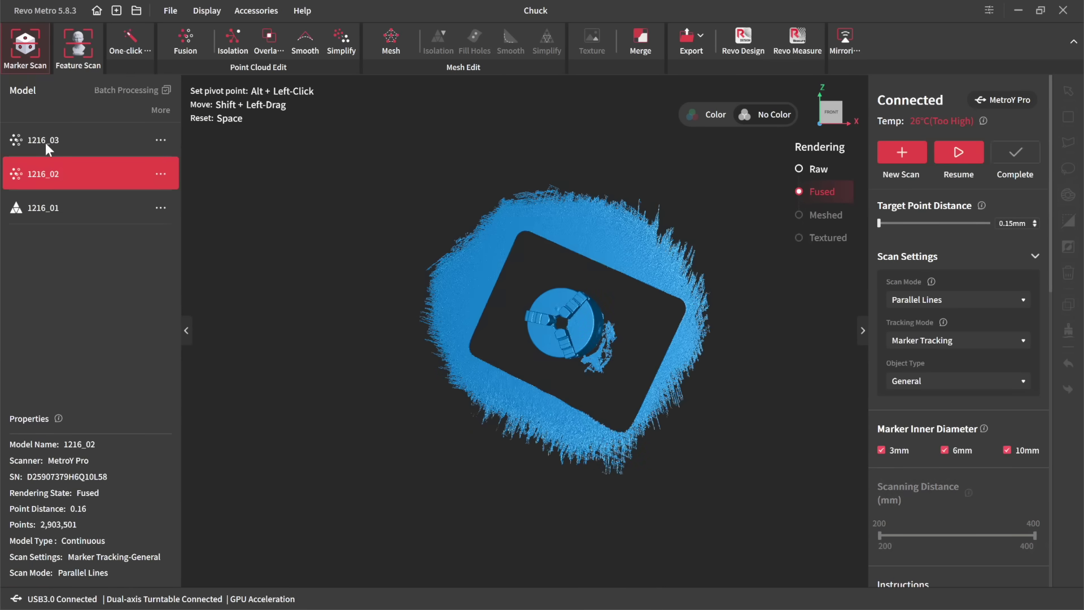
Inspect scan 1216_03's raw point cloud, then orbit the 1216_02 chuck mesh at quality 5.5
left_click(46, 143)
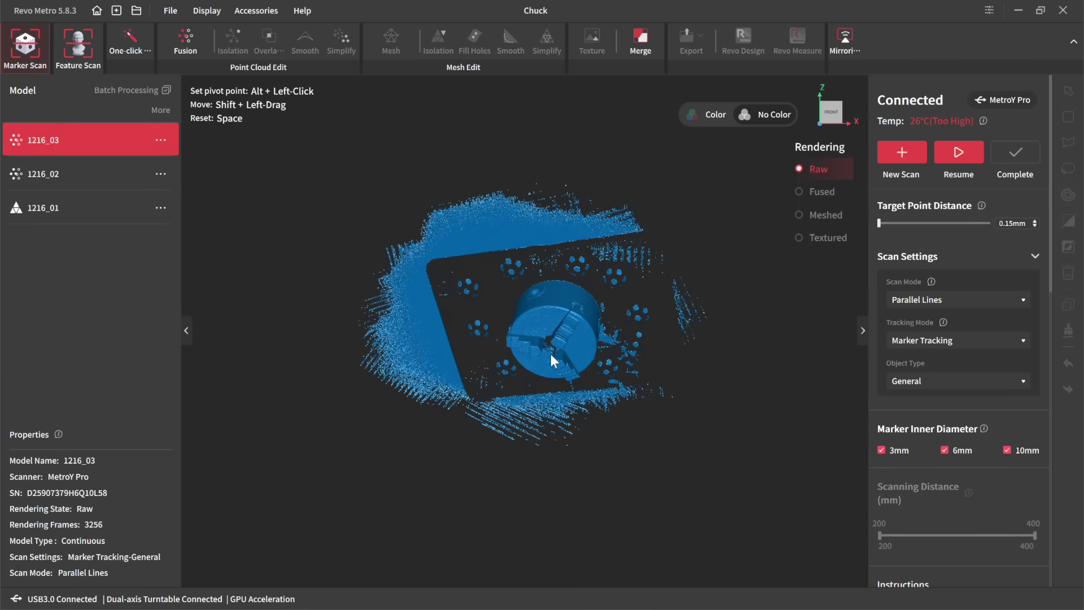
left_click_drag(550, 354, 551, 185)
left_click_drag(578, 306, 575, 194)
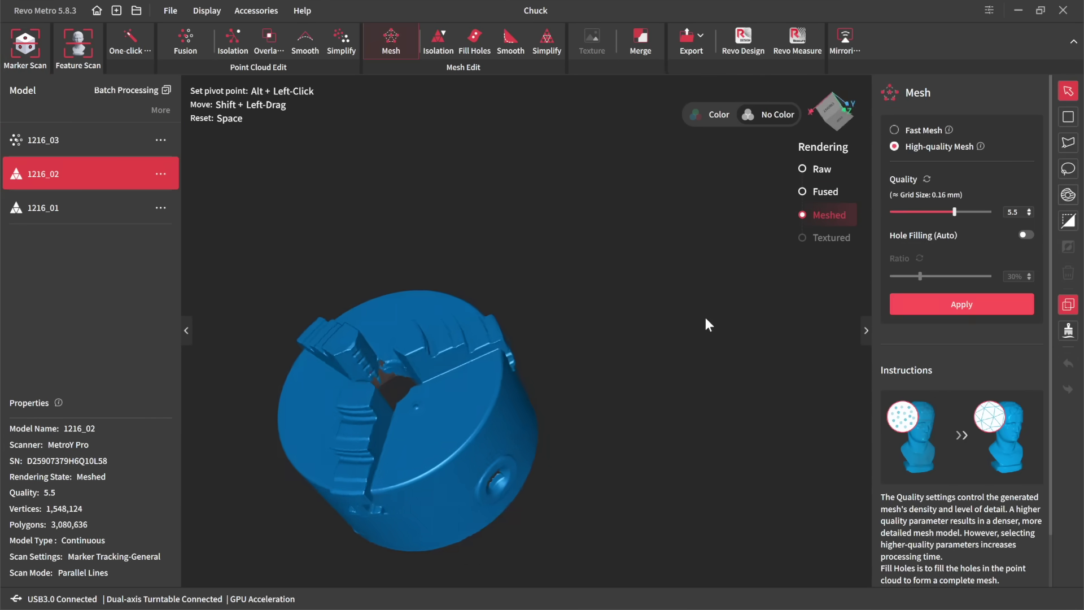
left_click_drag(706, 317, 678, 365)
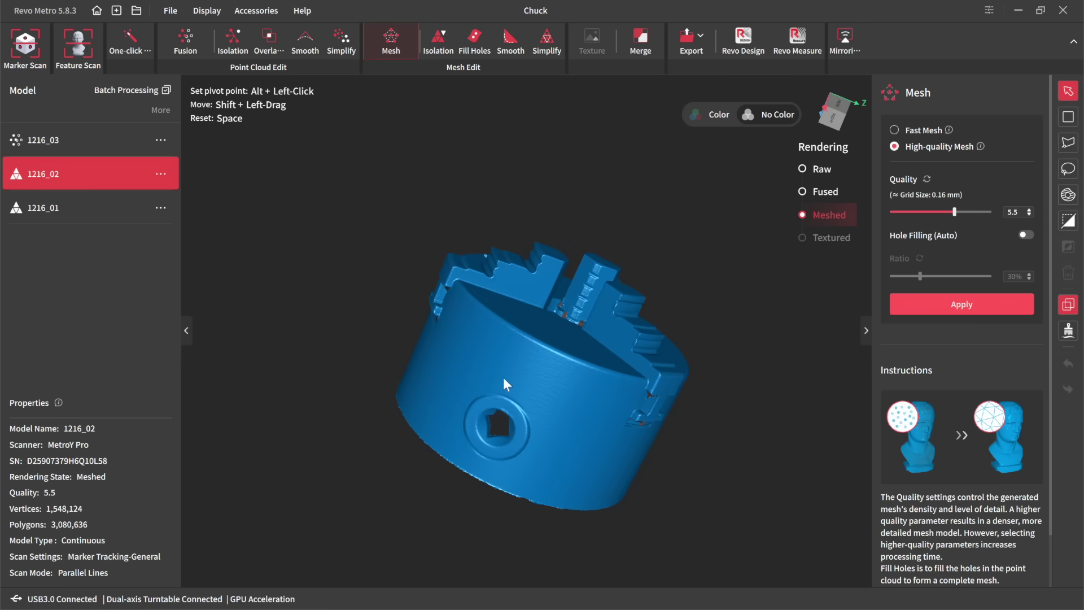
left_click_drag(447, 404, 168, 262)
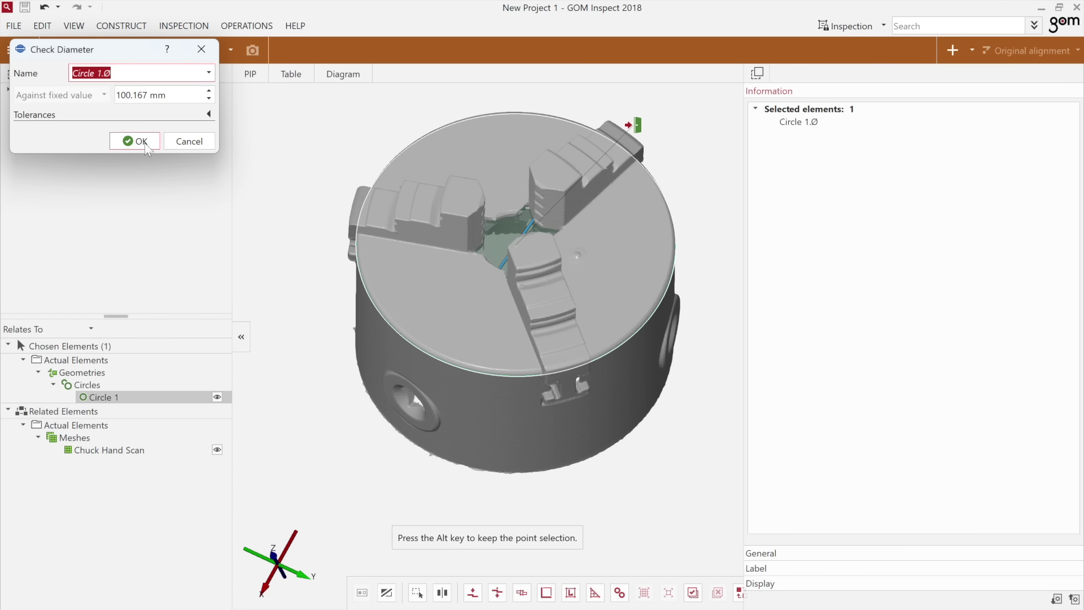
Confirm the Circle 1 diameter check on the hand-scanned chuck, reading 100.17 mm
left_click(138, 142)
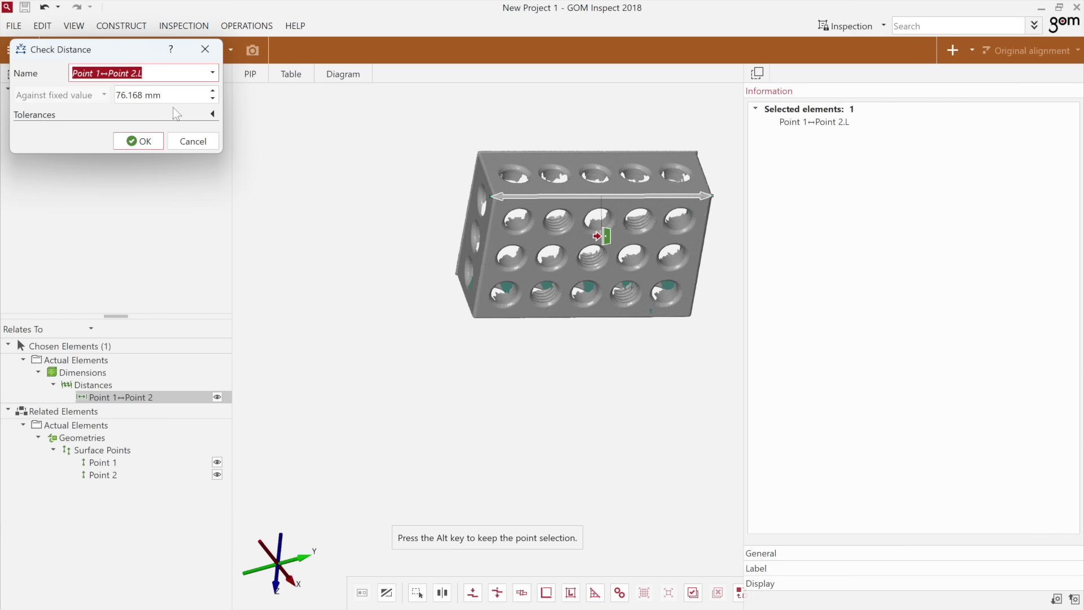
Confirm the Point 1 to Point 2 distance check across the 123 block, reading 76.17 mm
left_click(145, 142)
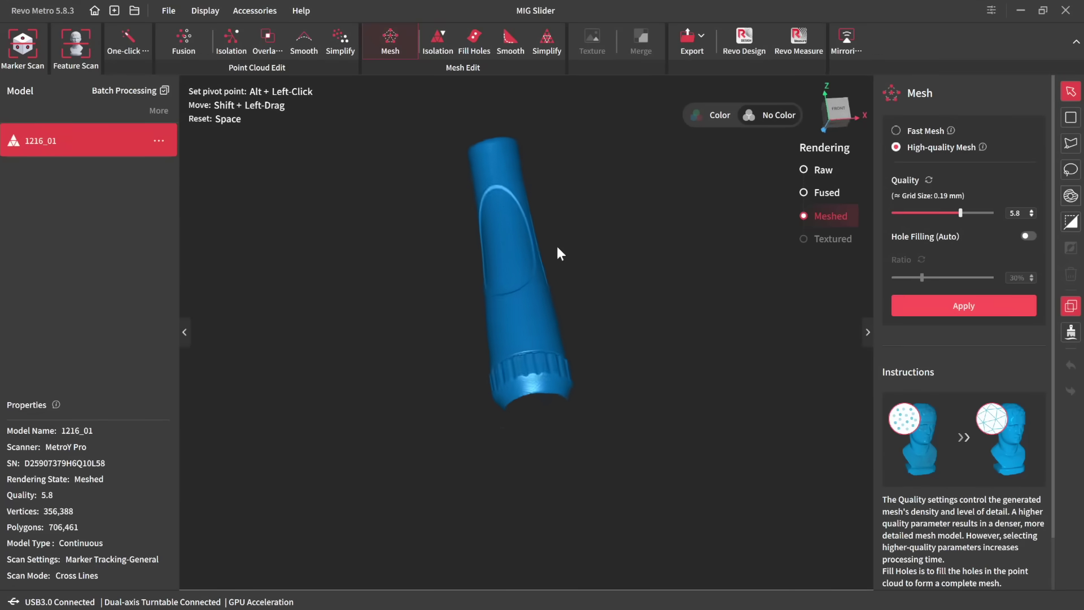
Orbit the quality 5.8 handle mesh to a diagonal pose and back upright to check it
left_click_drag(558, 253, 385, 442)
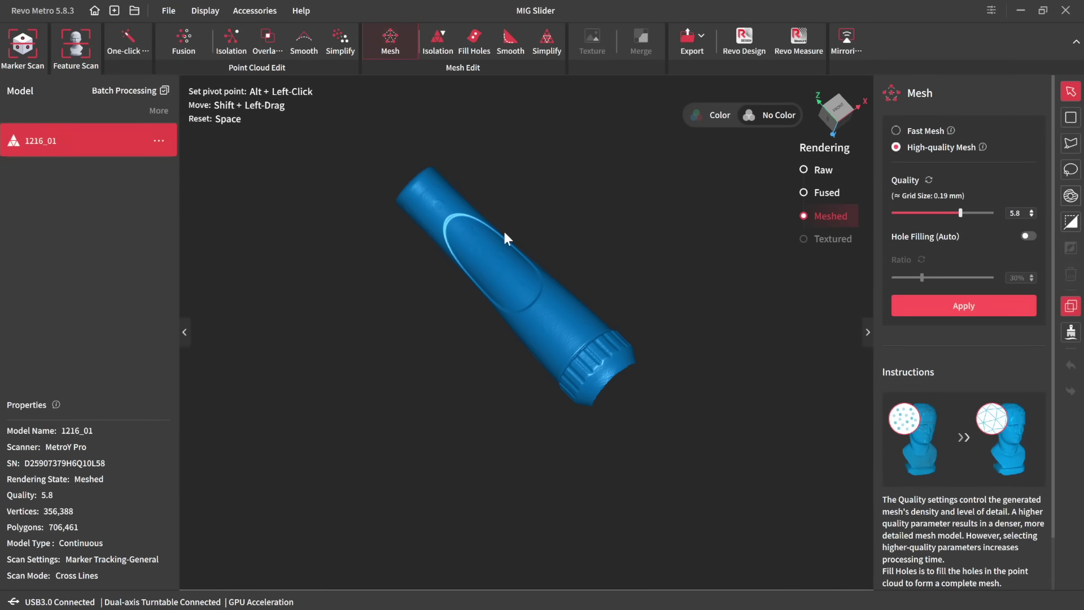
left_click_drag(504, 233, 589, 278)
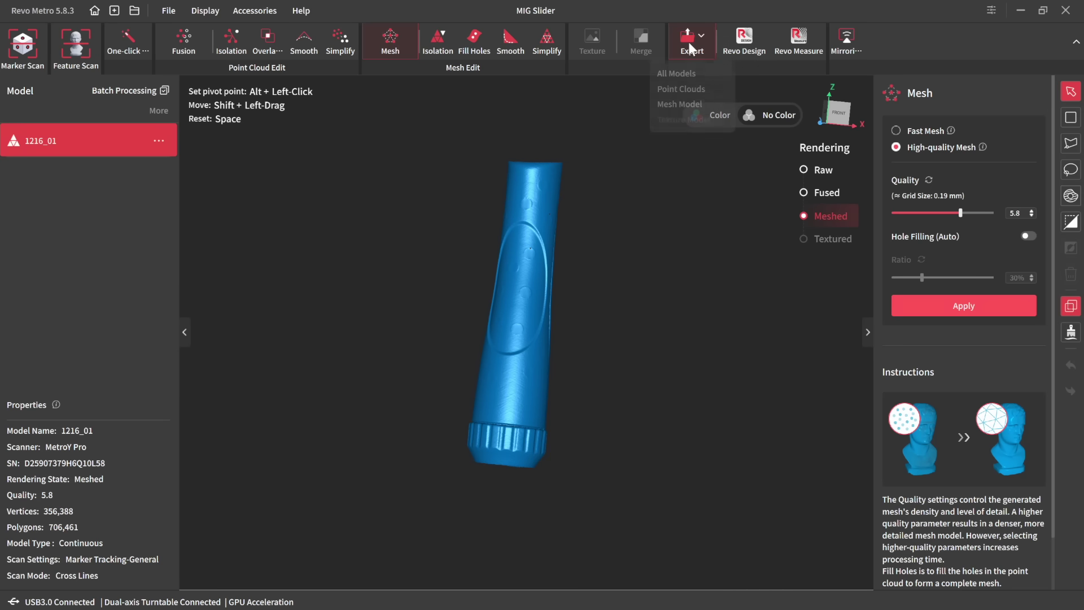
Export the handle scan as MIG Handle.obj and orbit it inside the MIG Handle Adapter design
left_click(696, 105)
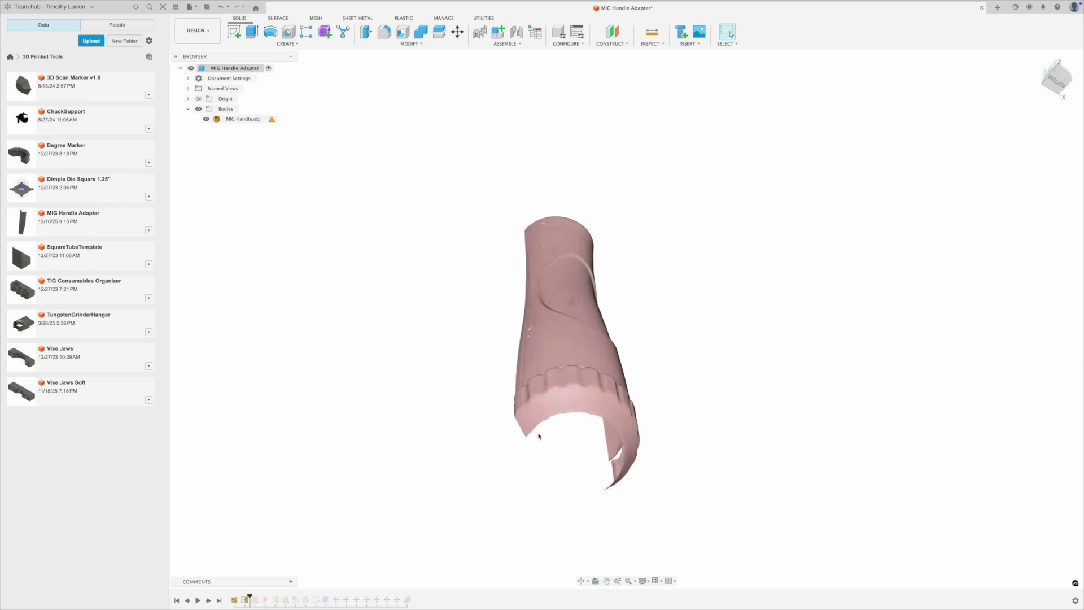
middle_click_drag(536, 435, 682, 435, "shift")
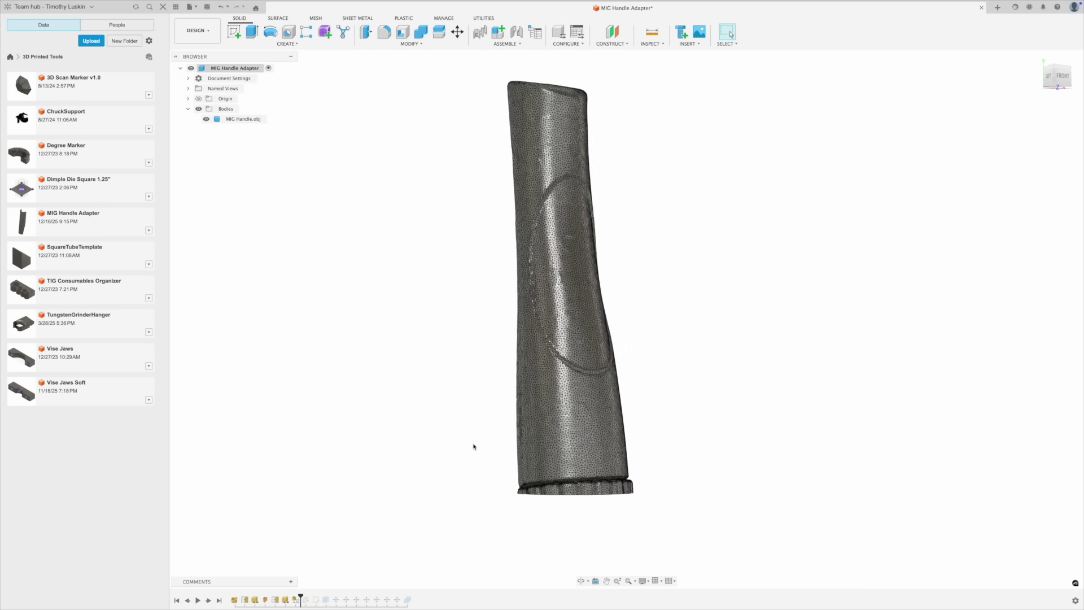
middle_click_drag(473, 446, 473, 447, "shift")
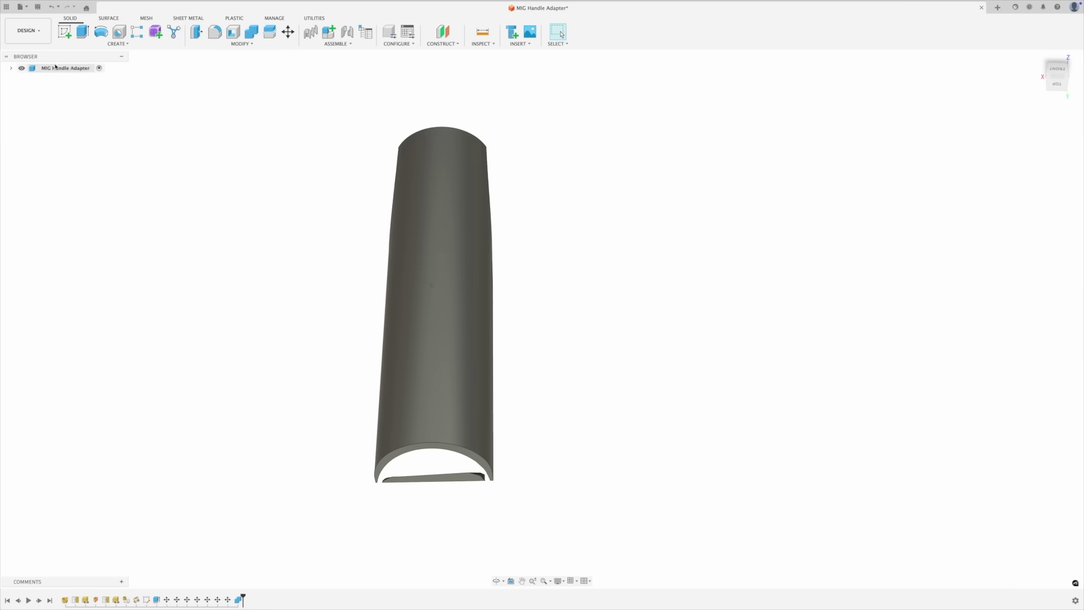
Orbit and zoom around the half-tube adapter to show its scanned inner contour and oval recess
middle_click_drag(525, 299, 596, 318, "shift")
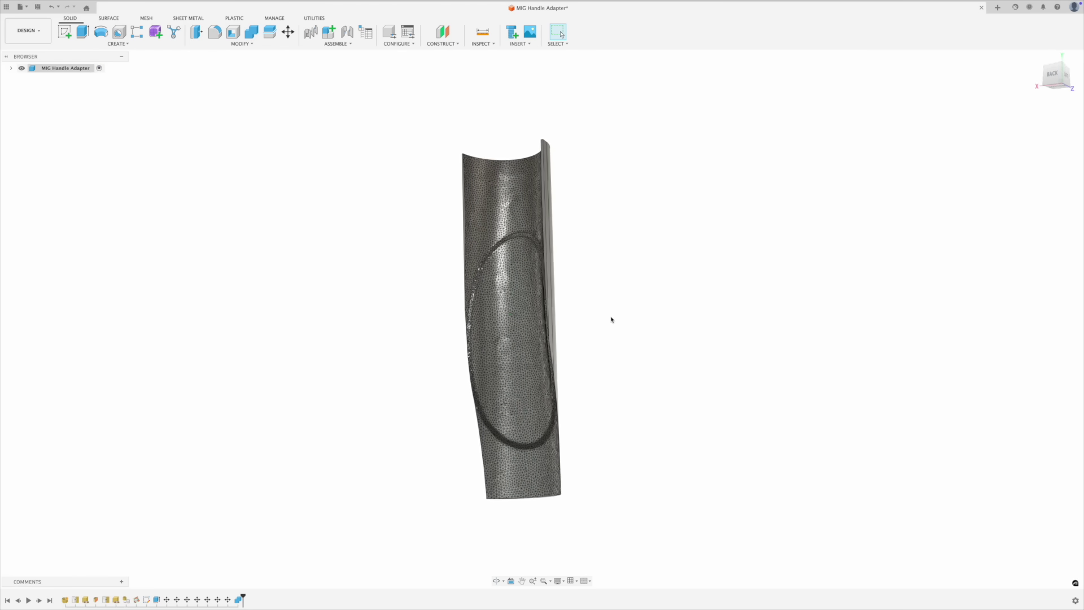
scroll(611, 320, "right", 10, "shift")
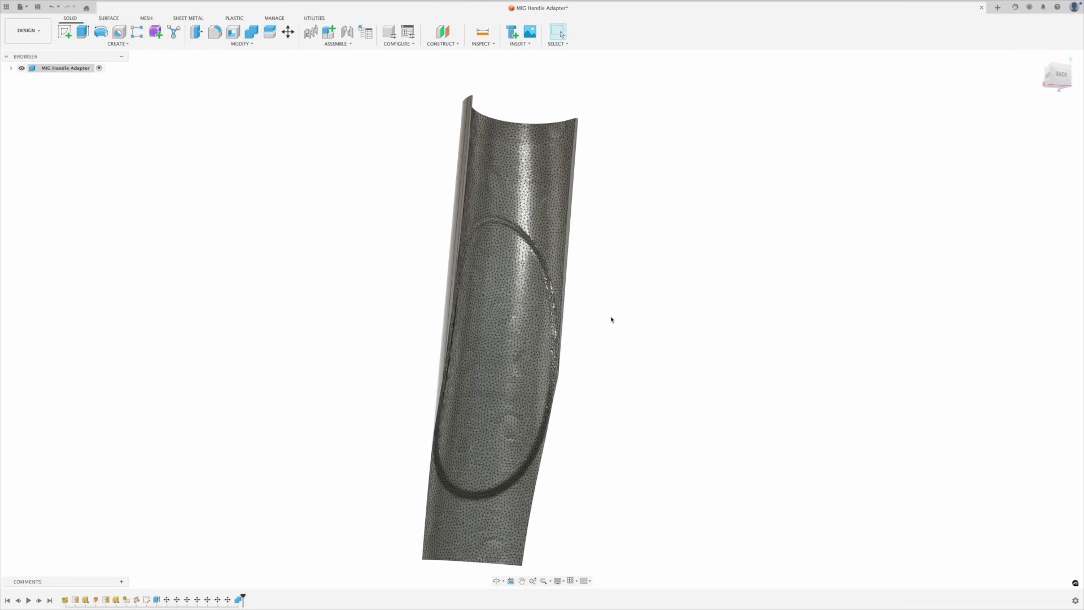
scroll(611, 320, "up", 10, "shift")
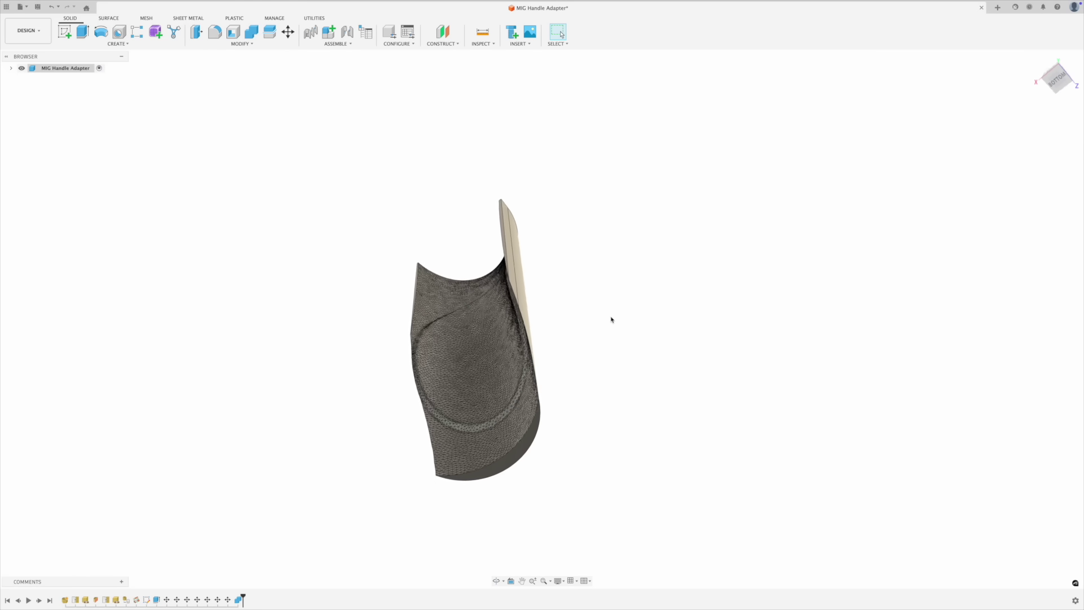
scroll(611, 319, "up", 5, "shift")
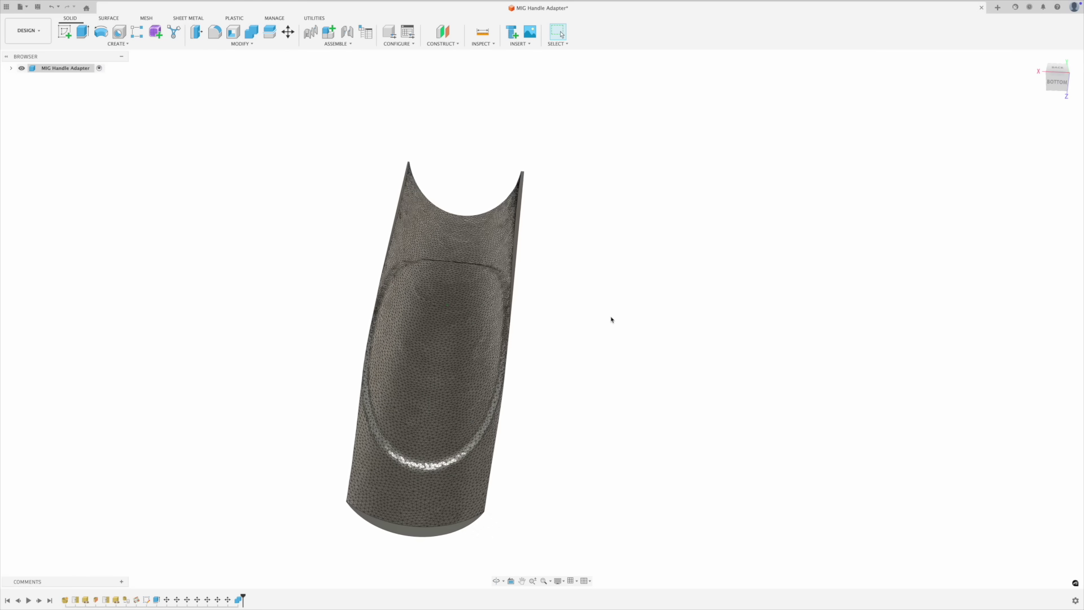
scroll(611, 320, "down", 10, "shift")
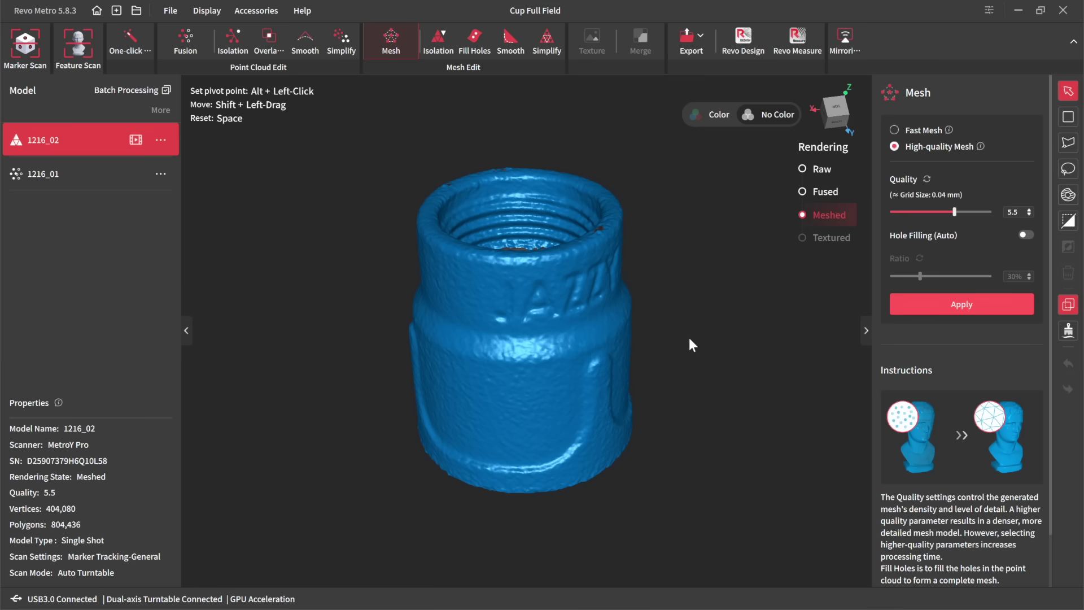
Orbit the Cup Full Field coupling mesh to inspect its sides and embossed face
left_click_drag(689, 338, 445, 350)
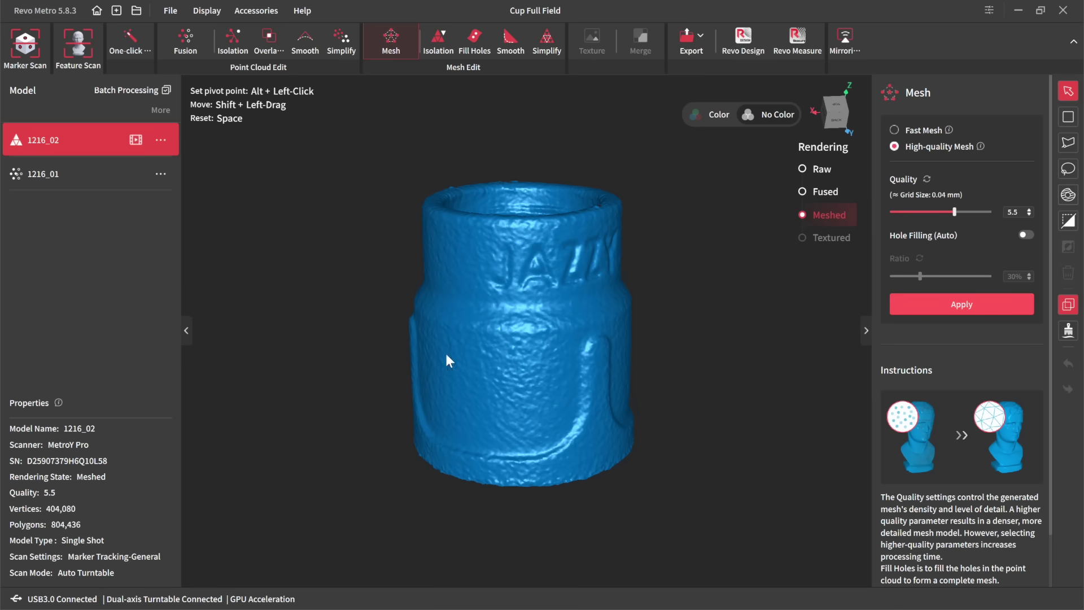
left_click_drag(364, 337, 743, 371)
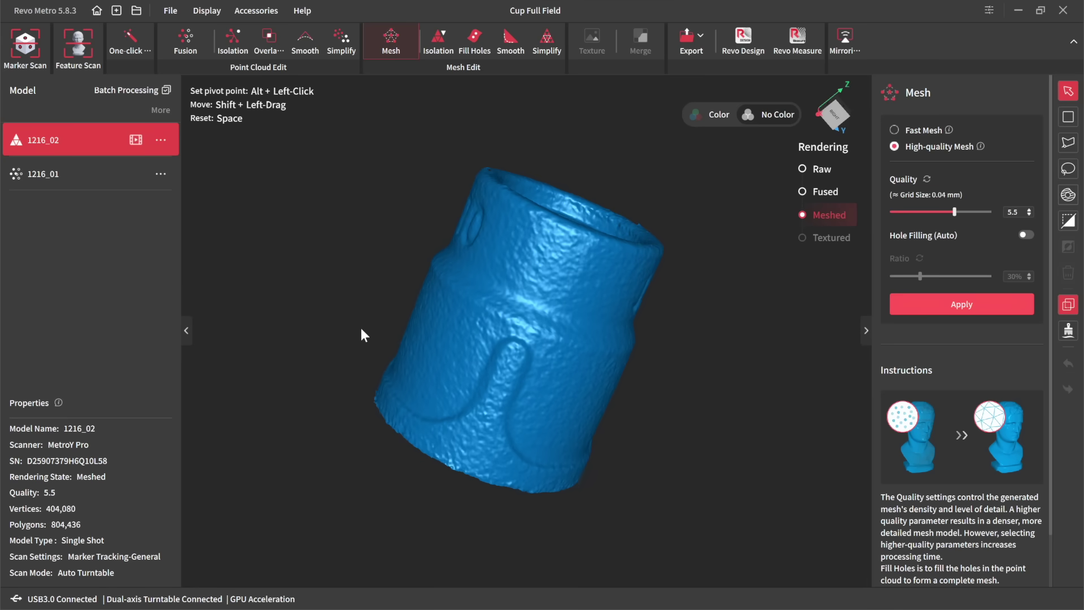
left_click_drag(361, 329, 691, 404)
left_click_drag(273, 303, 914, 396)
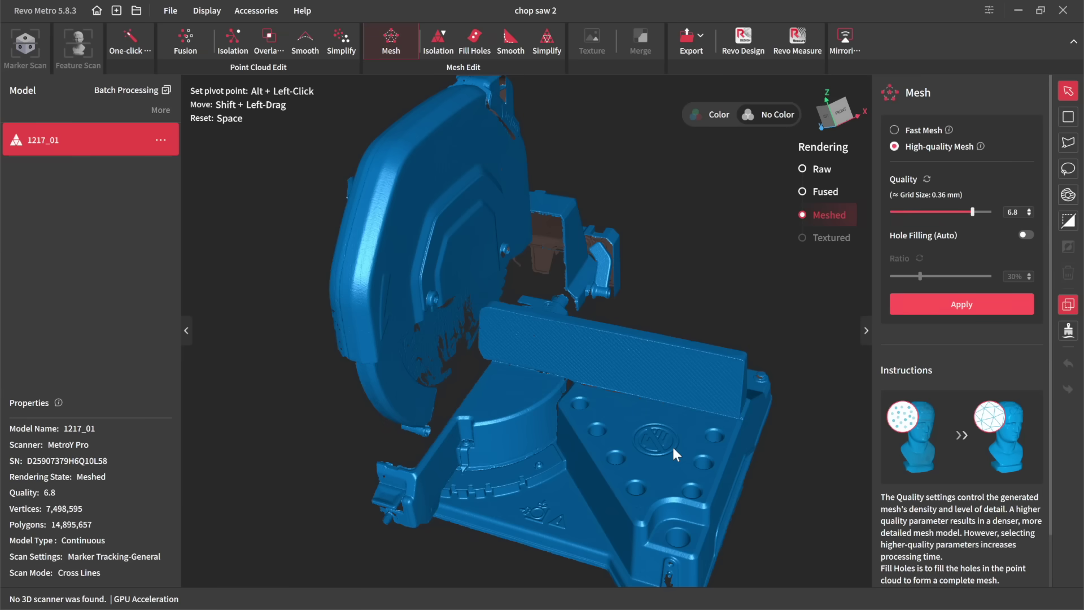
Zoom in and orbit the chop saw mesh for a close look at its base
scroll(673, 449, "up", 2)
left_click_drag(720, 491, 724, 421)
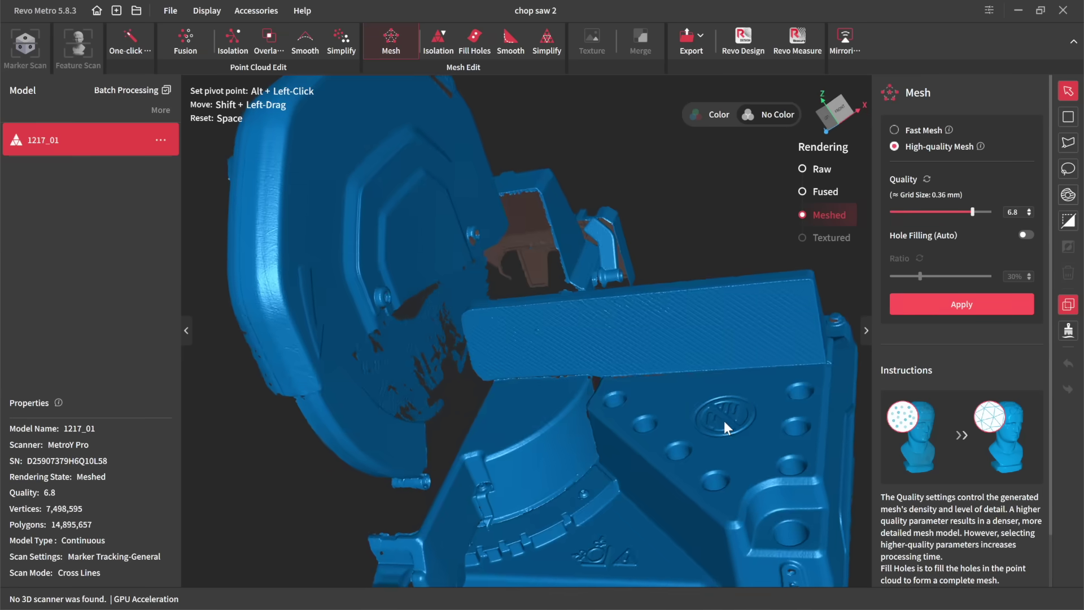